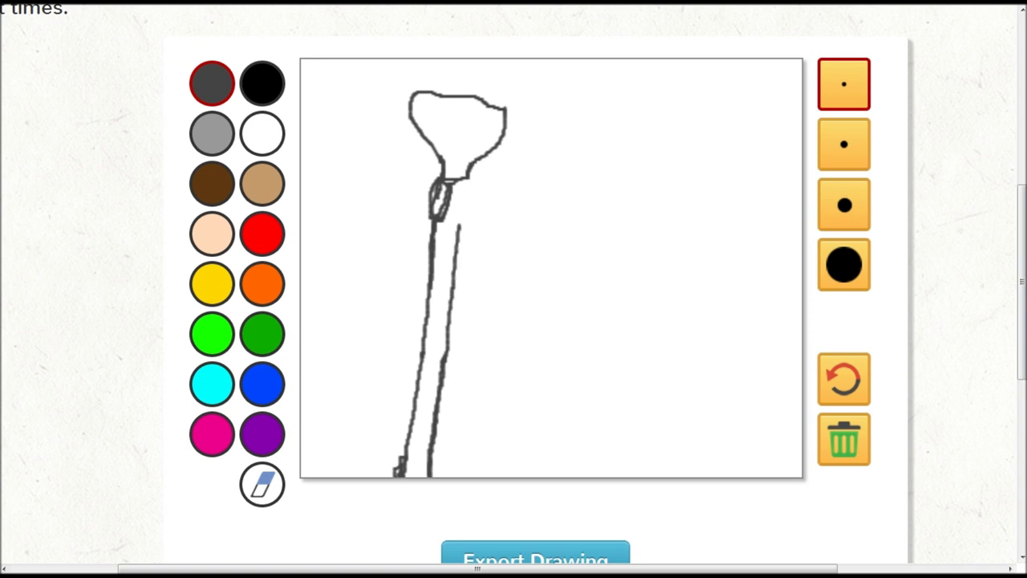
# Thicken the crossbow stock and draw its two curved limbs and double bowstring in thin dark gray strokes
pyautogui.moveTo(452, 183)
pyautogui.mouseDown()
pyautogui.moveTo(419, 472)
pyautogui.moveTo(437, 277)
pyautogui.moveTo(425, 439)
pyautogui.mouseUp()
pyautogui.moveTo(457, 186)
pyautogui.mouseDown()
pyautogui.moveTo(508, 213)
pyautogui.moveTo(626, 324)
pyautogui.moveTo(602, 278)
pyautogui.moveTo(493, 191)
pyautogui.moveTo(553, 238)
pyautogui.mouseUp()
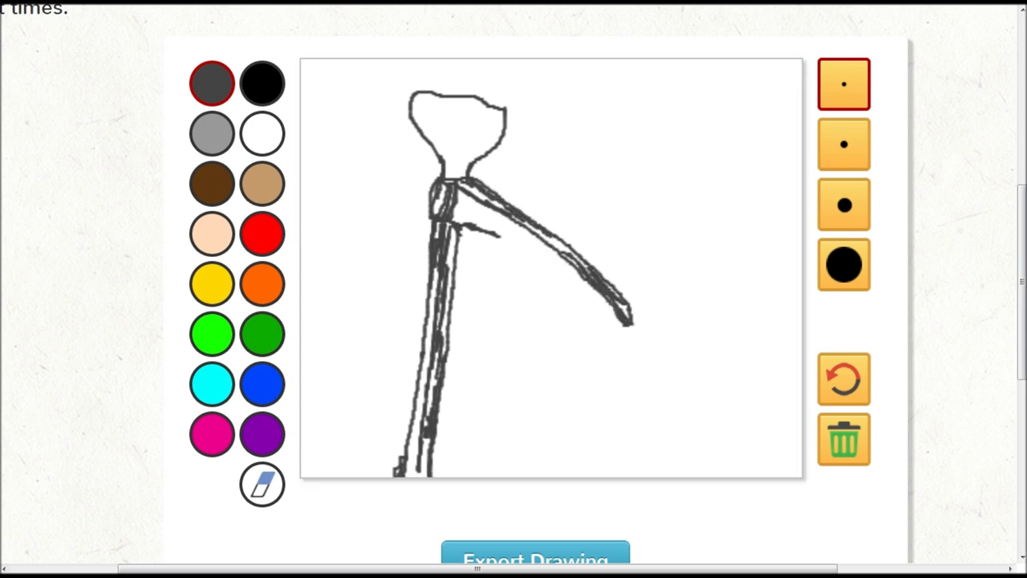
pyautogui.moveTo(624, 310)
pyautogui.mouseDown()
pyautogui.moveTo(301, 235)
pyautogui.moveTo(542, 310)
pyautogui.moveTo(301, 255)
pyautogui.mouseUp()
pyautogui.moveTo(440, 175)
pyautogui.mouseDown()
pyautogui.moveTo(355, 182)
pyautogui.moveTo(300, 201)
pyautogui.mouseUp()
pyautogui.moveTo(430, 183)
pyautogui.mouseDown()
pyautogui.moveTo(300, 206)
pyautogui.moveTo(399, 172)
pyautogui.mouseUp()
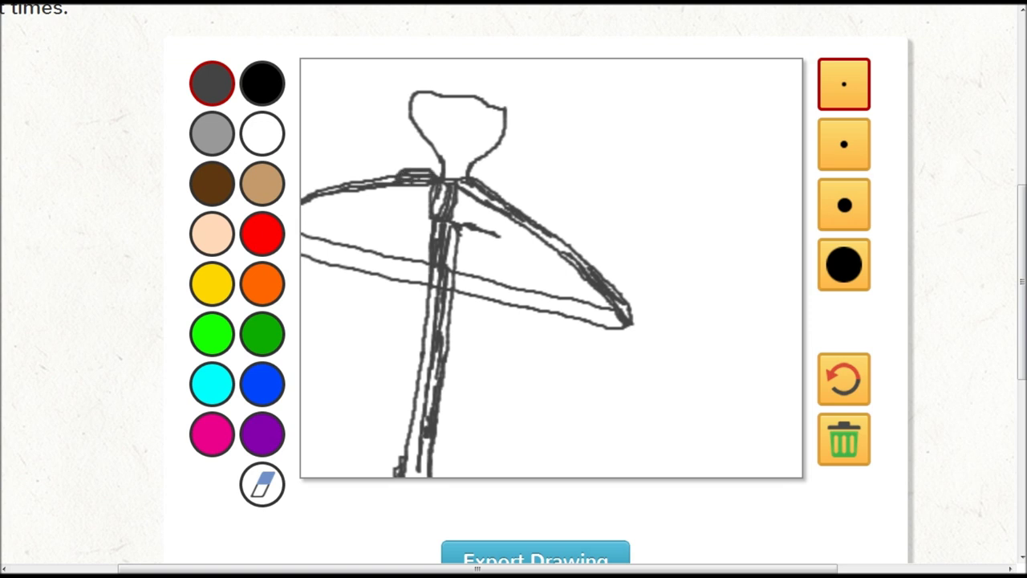
# Draw the shaded quiver bracket across the crossbow stock, with upright end pieces on both sides
pyautogui.moveTo(488, 230); pyautogui.dragTo(527, 233)
pyautogui.moveTo(433, 221)
pyautogui.mouseDown()
pyautogui.moveTo(410, 208)
pyautogui.moveTo(429, 210)
pyautogui.mouseUp()
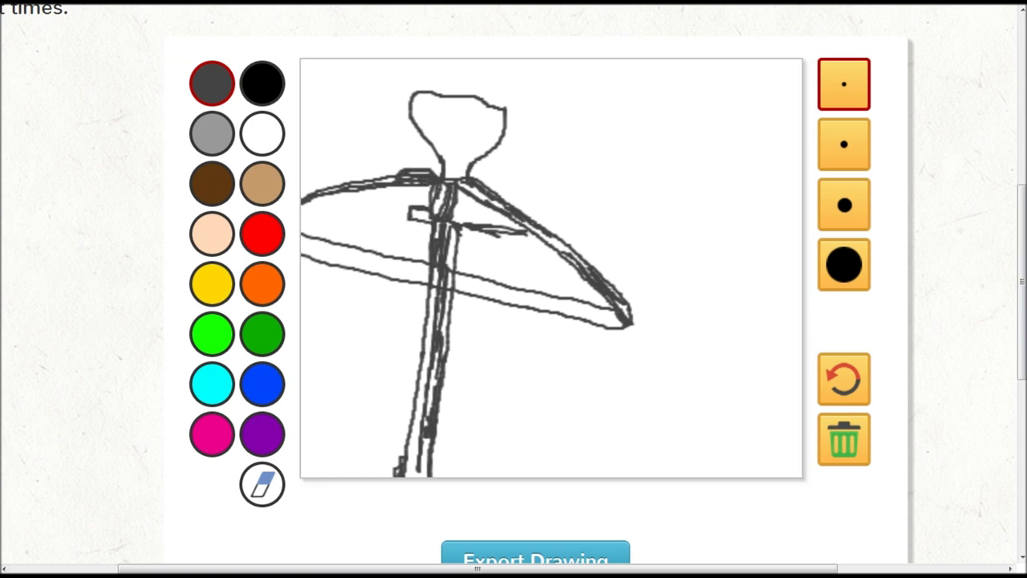
pyautogui.moveTo(369, 190)
pyautogui.mouseDown()
pyautogui.moveTo(430, 189)
pyautogui.moveTo(370, 192)
pyautogui.mouseUp()
pyautogui.moveTo(456, 192)
pyautogui.mouseDown()
pyautogui.moveTo(491, 215)
pyautogui.moveTo(471, 201)
pyautogui.moveTo(534, 163)
pyautogui.moveTo(529, 217)
pyautogui.mouseUp()
pyautogui.moveTo(379, 168)
pyautogui.mouseDown()
pyautogui.moveTo(368, 205)
pyautogui.moveTo(370, 147)
pyautogui.moveTo(408, 168)
pyautogui.moveTo(521, 185)
pyautogui.mouseUp()
pyautogui.moveTo(342, 196); pyautogui.dragTo(368, 213)
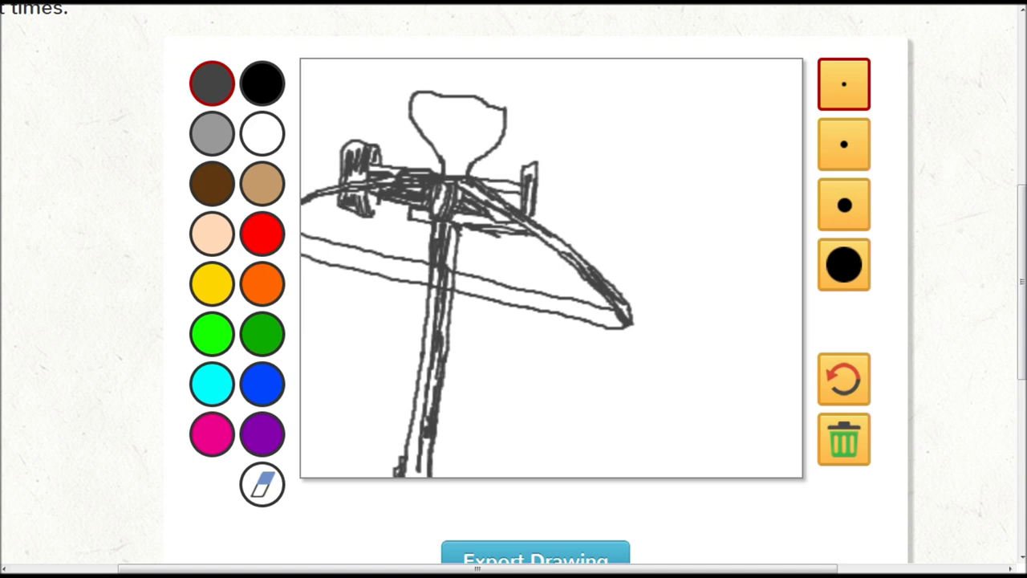
# Draw the arrow shafts extending from the quiver, ending in jagged feather fletching beyond the shoulder
pyautogui.moveTo(536, 186)
pyautogui.mouseDown()
pyautogui.moveTo(597, 195)
pyautogui.moveTo(536, 199)
pyautogui.mouseUp()
pyautogui.moveTo(663, 206)
pyautogui.mouseDown()
pyautogui.moveTo(707, 217)
pyautogui.moveTo(707, 230)
pyautogui.mouseUp()
pyautogui.moveTo(676, 196); pyautogui.dragTo(737, 213)
pyautogui.moveTo(533, 212)
pyautogui.mouseDown()
pyautogui.moveTo(601, 222)
pyautogui.moveTo(604, 233)
pyautogui.moveTo(530, 230)
pyautogui.mouseUp()
pyautogui.moveTo(640, 228); pyautogui.dragTo(704, 235)
pyautogui.moveTo(639, 235)
pyautogui.mouseDown()
pyautogui.moveTo(731, 276)
pyautogui.moveTo(654, 245)
pyautogui.mouseUp()
pyautogui.moveTo(548, 228)
pyautogui.mouseDown()
pyautogui.moveTo(633, 240)
pyautogui.moveTo(562, 251)
pyautogui.mouseUp()
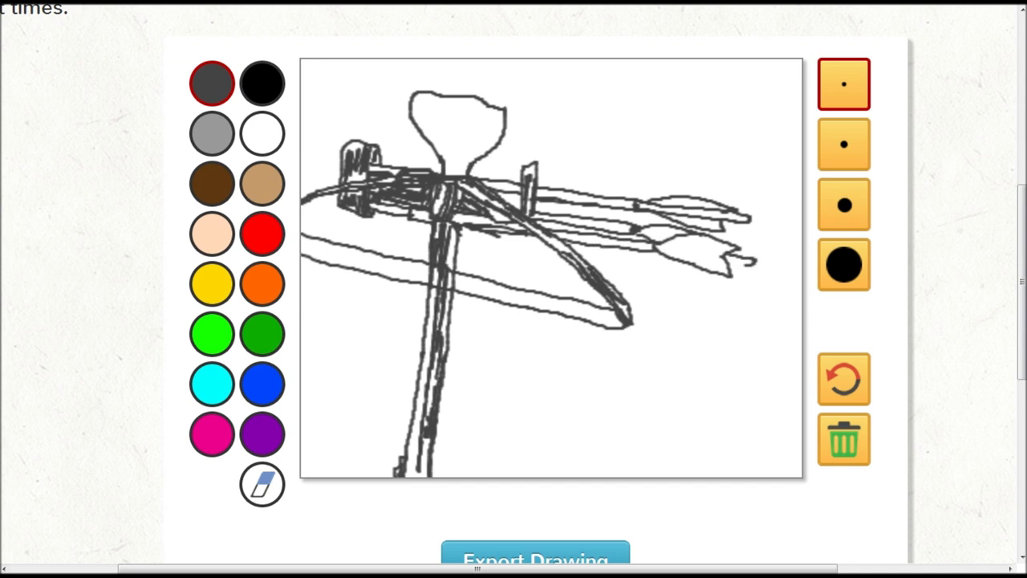
pyautogui.moveTo(642, 228); pyautogui.dragTo(747, 244)
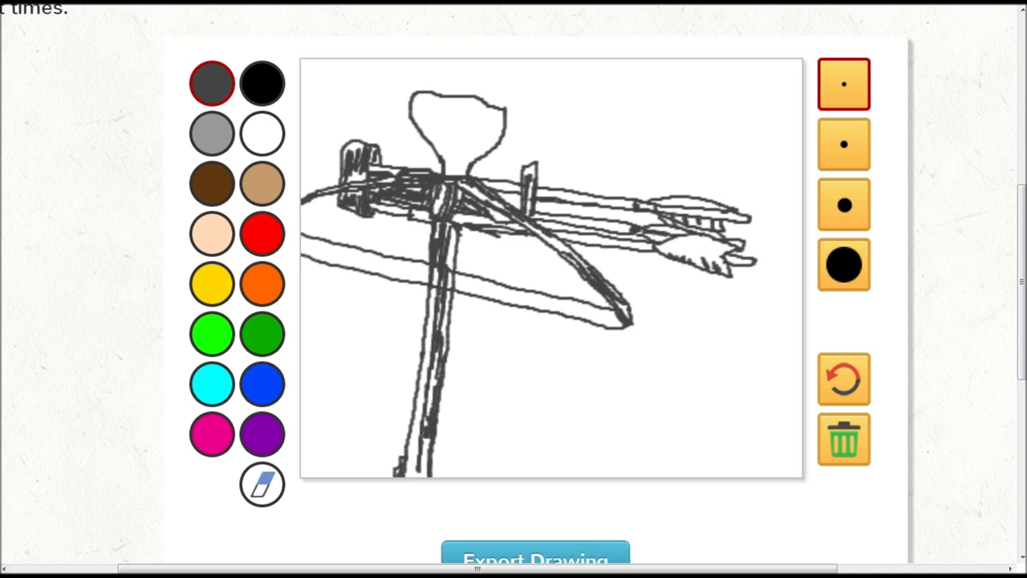
# Outline the figure's collar and both sleeves around the crossbow
pyautogui.moveTo(491, 177); pyautogui.dragTo(619, 191)
pyautogui.moveTo(509, 151)
pyautogui.mouseDown()
pyautogui.moveTo(576, 161)
pyautogui.moveTo(631, 198)
pyautogui.mouseUp()
pyautogui.moveTo(416, 220)
pyautogui.mouseDown()
pyautogui.moveTo(358, 401)
pyautogui.moveTo(413, 406)
pyautogui.mouseUp()
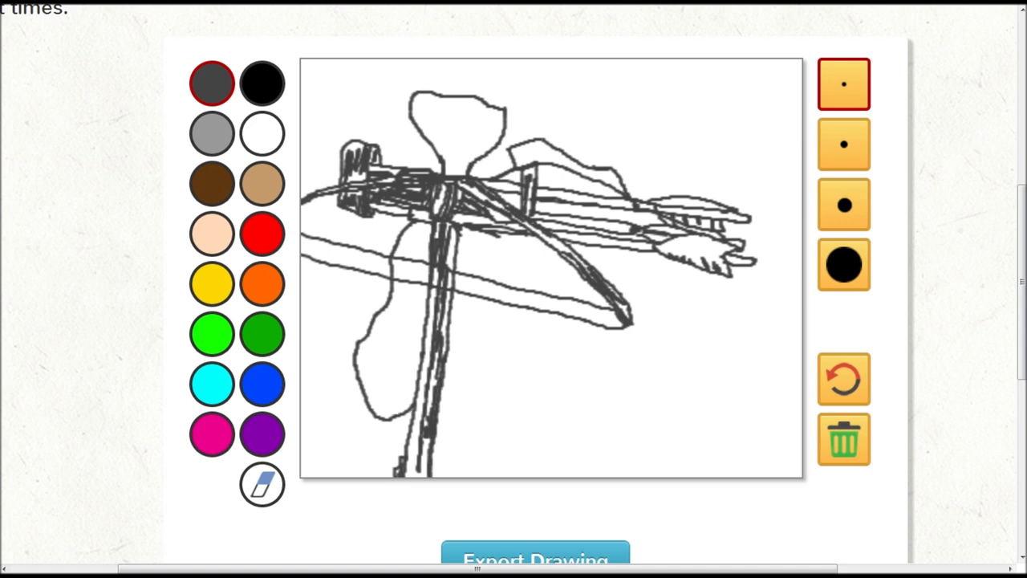
pyautogui.moveTo(719, 274); pyautogui.dragTo(731, 493)
pyautogui.moveTo(684, 283); pyautogui.dragTo(673, 491)
# Draw the two feathered wings on the back of the vest, with long feathers hanging below the bowstring
pyautogui.moveTo(456, 302)
pyautogui.mouseDown()
pyautogui.moveTo(482, 234)
pyautogui.moveTo(516, 235)
pyautogui.mouseUp()
pyautogui.moveTo(485, 270)
pyautogui.mouseDown()
pyautogui.moveTo(492, 351)
pyautogui.moveTo(458, 427)
pyautogui.moveTo(491, 411)
pyautogui.moveTo(504, 312)
pyautogui.mouseUp()
pyautogui.moveTo(465, 445)
pyautogui.mouseDown()
pyautogui.moveTo(513, 353)
pyautogui.moveTo(531, 392)
pyautogui.moveTo(542, 322)
pyautogui.moveTo(575, 266)
pyautogui.mouseUp()
pyautogui.moveTo(515, 425)
pyautogui.mouseDown()
pyautogui.moveTo(536, 287)
pyautogui.moveTo(558, 267)
pyautogui.moveTo(552, 244)
pyautogui.moveTo(508, 250)
pyautogui.moveTo(487, 308)
pyautogui.moveTo(496, 350)
pyautogui.mouseUp()
pyautogui.moveTo(573, 244); pyautogui.dragTo(602, 271)
pyautogui.moveTo(602, 321)
pyautogui.mouseDown()
pyautogui.moveTo(585, 401)
pyautogui.moveTo(598, 477)
pyautogui.moveTo(628, 443)
pyautogui.moveTo(679, 321)
pyautogui.mouseUp()
pyautogui.moveTo(619, 252); pyautogui.dragTo(687, 270)
pyautogui.moveTo(602, 263)
pyautogui.mouseDown()
pyautogui.moveTo(658, 303)
pyautogui.moveTo(661, 326)
pyautogui.moveTo(645, 335)
pyautogui.mouseUp()
pyautogui.moveTo(642, 294)
pyautogui.mouseDown()
pyautogui.moveTo(615, 449)
pyautogui.moveTo(644, 328)
pyautogui.mouseUp()
pyautogui.moveTo(643, 369)
pyautogui.mouseDown()
pyautogui.moveTo(657, 336)
pyautogui.moveTo(634, 347)
pyautogui.mouseUp()
pyautogui.moveTo(617, 332)
pyautogui.mouseDown()
pyautogui.moveTo(592, 393)
pyautogui.moveTo(612, 362)
pyautogui.mouseUp()
pyautogui.click(611, 318)
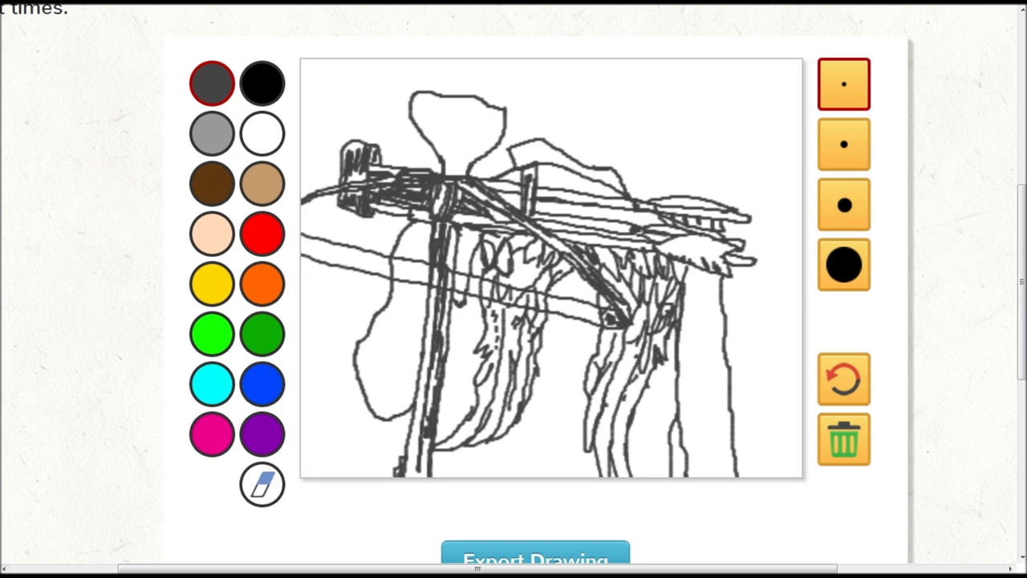
# Draw the back of the head with ears and fill the short hair with dense dark gray strokes
pyautogui.moveTo(537, 121)
pyautogui.mouseDown()
pyautogui.moveTo(533, 139)
pyautogui.moveTo(543, 60)
pyautogui.moveTo(532, 122)
pyautogui.mouseUp()
pyautogui.moveTo(605, 170); pyautogui.dragTo(642, 61)
pyautogui.moveTo(633, 138); pyautogui.dragTo(623, 145)
pyautogui.moveTo(539, 80)
pyautogui.mouseDown()
pyautogui.moveTo(582, 64)
pyautogui.moveTo(613, 103)
pyautogui.moveTo(642, 61)
pyautogui.moveTo(557, 117)
pyautogui.moveTo(562, 146)
pyautogui.moveTo(545, 122)
pyautogui.moveTo(603, 105)
pyautogui.moveTo(634, 81)
pyautogui.moveTo(571, 157)
pyautogui.moveTo(617, 138)
pyautogui.moveTo(638, 109)
pyautogui.moveTo(572, 68)
pyautogui.moveTo(543, 111)
pyautogui.mouseUp()
pyautogui.moveTo(584, 116); pyautogui.dragTo(573, 143)
pyautogui.moveTo(610, 69); pyautogui.dragTo(602, 106)
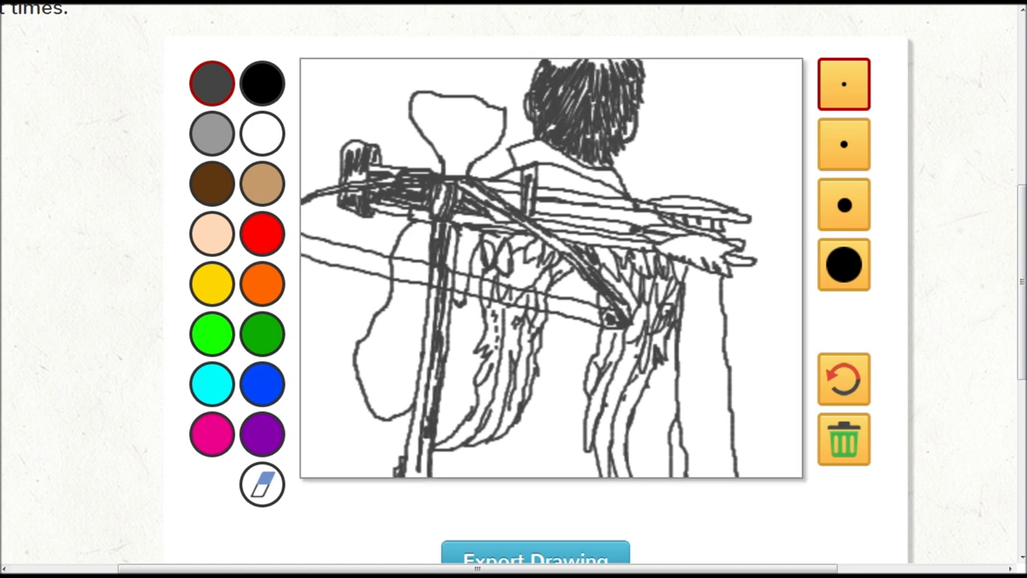
# Add fold lines to the left sleeve and shade the vest around the left wing in dark gray
pyautogui.moveTo(399, 233)
pyautogui.mouseDown()
pyautogui.moveTo(422, 313)
pyautogui.moveTo(406, 408)
pyautogui.mouseUp()
pyautogui.moveTo(425, 310); pyautogui.dragTo(418, 251)
pyautogui.moveTo(388, 310)
pyautogui.mouseDown()
pyautogui.moveTo(400, 361)
pyautogui.moveTo(383, 368)
pyautogui.moveTo(400, 410)
pyautogui.mouseUp()
pyautogui.moveTo(475, 228)
pyautogui.mouseDown()
pyautogui.moveTo(462, 297)
pyautogui.moveTo(480, 307)
pyautogui.moveTo(476, 356)
pyautogui.moveTo(454, 431)
pyautogui.mouseUp()
pyautogui.moveTo(454, 305)
pyautogui.mouseDown()
pyautogui.moveTo(464, 325)
pyautogui.moveTo(446, 358)
pyautogui.moveTo(440, 437)
pyautogui.moveTo(459, 470)
pyautogui.moveTo(492, 467)
pyautogui.moveTo(512, 438)
pyautogui.moveTo(513, 471)
pyautogui.moveTo(547, 329)
pyautogui.mouseUp()
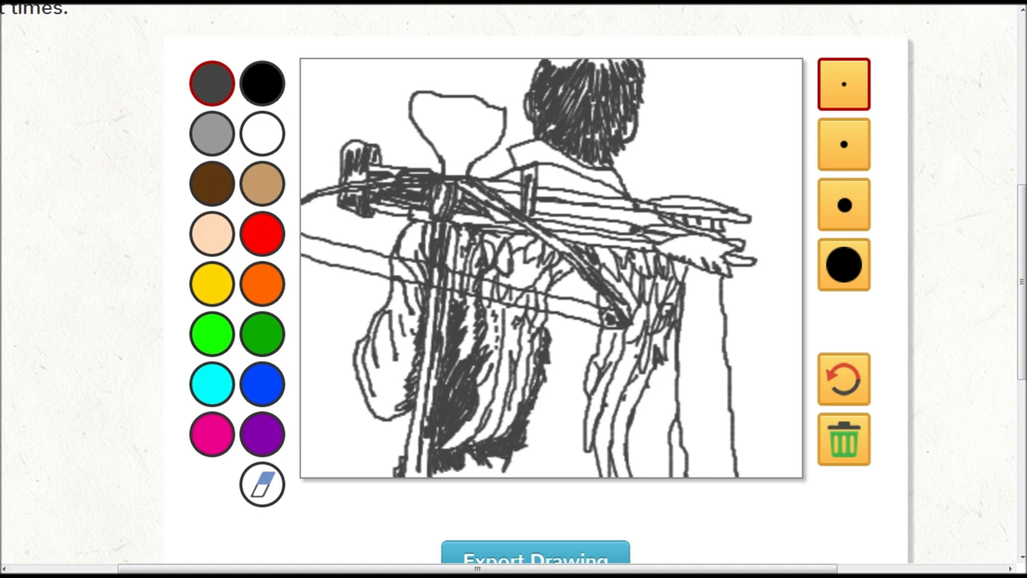
# Shade the middle and right side of the vest in dark gray and add folds to the right sleeve
pyautogui.moveTo(556, 286)
pyautogui.mouseDown()
pyautogui.moveTo(563, 331)
pyautogui.moveTo(561, 274)
pyautogui.moveTo(553, 310)
pyautogui.moveTo(565, 363)
pyautogui.moveTo(554, 446)
pyautogui.moveTo(540, 395)
pyautogui.moveTo(533, 466)
pyautogui.moveTo(536, 427)
pyautogui.mouseUp()
pyautogui.moveTo(571, 377)
pyautogui.mouseDown()
pyautogui.moveTo(588, 305)
pyautogui.moveTo(597, 309)
pyautogui.moveTo(579, 346)
pyautogui.moveTo(568, 445)
pyautogui.moveTo(584, 401)
pyautogui.moveTo(602, 475)
pyautogui.moveTo(672, 333)
pyautogui.mouseUp()
pyautogui.moveTo(669, 371)
pyautogui.mouseDown()
pyautogui.moveTo(666, 477)
pyautogui.moveTo(666, 371)
pyautogui.moveTo(664, 457)
pyautogui.mouseUp()
pyautogui.moveTo(676, 261)
pyautogui.mouseDown()
pyautogui.moveTo(716, 352)
pyautogui.moveTo(684, 374)
pyautogui.moveTo(715, 431)
pyautogui.moveTo(706, 470)
pyautogui.mouseUp()
pyautogui.moveTo(732, 414); pyautogui.dragTo(734, 476)
# Shade between the arrow shafts, under the collar and along the right shoulder in dark gray
pyautogui.moveTo(543, 207); pyautogui.dragTo(578, 212)
pyautogui.moveTo(598, 218)
pyautogui.mouseDown()
pyautogui.moveTo(620, 212)
pyautogui.moveTo(640, 225)
pyautogui.mouseUp()
pyautogui.moveTo(605, 211)
pyautogui.mouseDown()
pyautogui.moveTo(648, 223)
pyautogui.moveTo(604, 213)
pyautogui.mouseUp()
pyautogui.moveTo(502, 194); pyautogui.dragTo(516, 204)
pyautogui.moveTo(503, 190)
pyautogui.mouseDown()
pyautogui.moveTo(521, 209)
pyautogui.moveTo(567, 165)
pyautogui.moveTo(616, 196)
pyautogui.mouseUp()
pyautogui.moveTo(557, 182); pyautogui.dragTo(620, 196)
pyautogui.moveTo(663, 239); pyautogui.dragTo(676, 236)
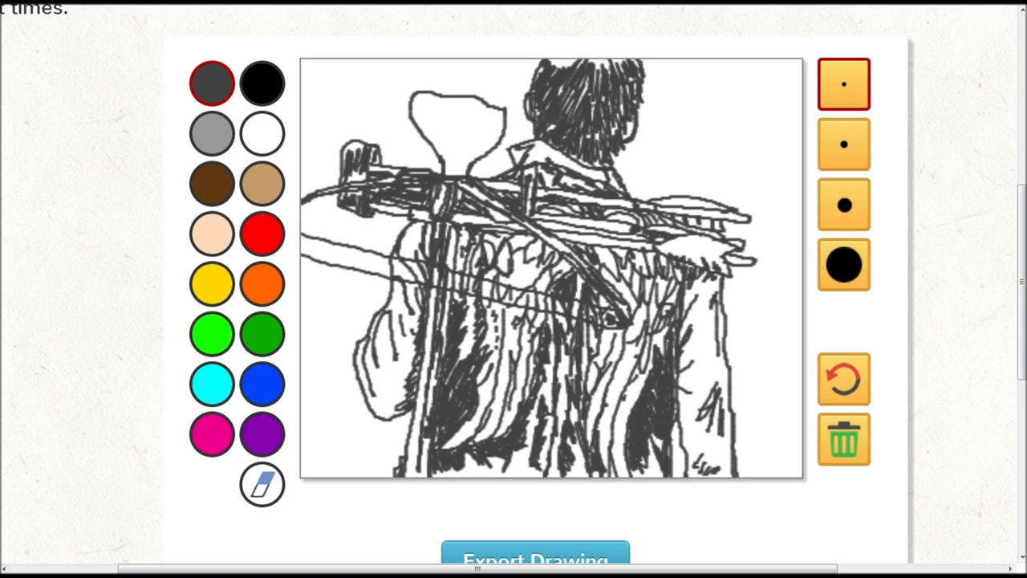
# Darken the left wing's feathers and the left sleeve outline with extra dark gray strokes
pyautogui.moveTo(474, 442); pyautogui.dragTo(530, 357)
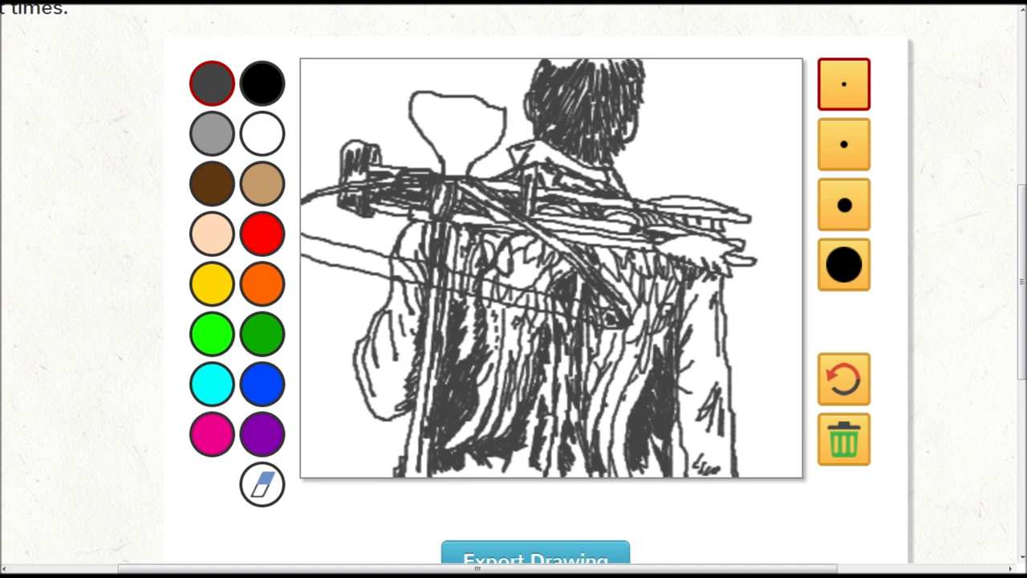
pyautogui.moveTo(446, 172)
pyautogui.mouseDown()
pyautogui.moveTo(439, 92)
pyautogui.moveTo(473, 165)
pyautogui.mouseUp()
pyautogui.moveTo(410, 226)
pyautogui.mouseDown()
pyautogui.moveTo(375, 325)
pyautogui.moveTo(411, 417)
pyautogui.mouseUp()
pyautogui.moveTo(538, 312); pyautogui.dragTo(525, 337)
pyautogui.moveTo(514, 277); pyautogui.dragTo(493, 304)
pyautogui.moveTo(500, 248); pyautogui.dragTo(541, 270)
pyautogui.moveTo(554, 246); pyautogui.dragTo(522, 317)
pyautogui.moveTo(551, 296); pyautogui.dragTo(528, 324)
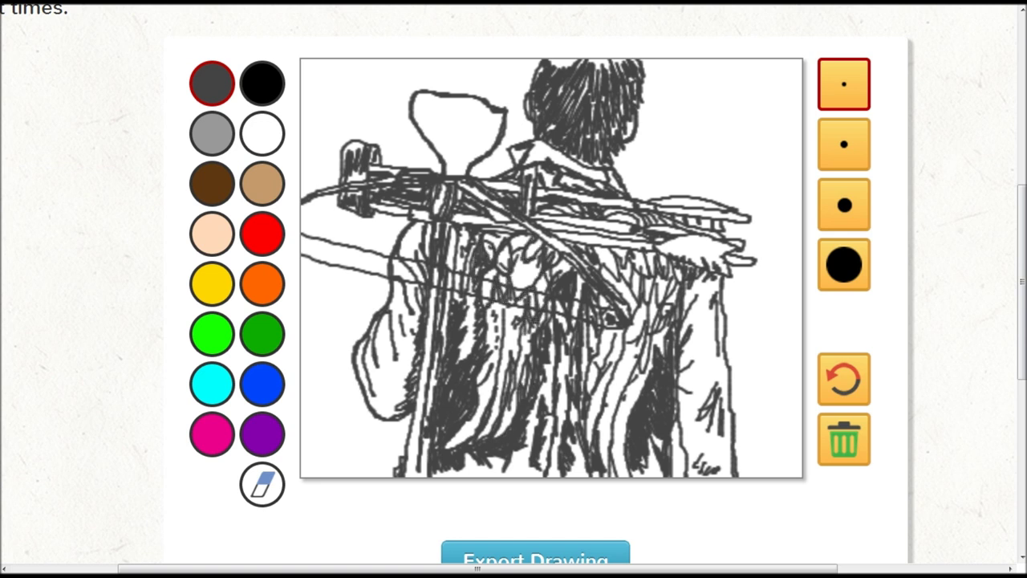
# Add dark gray detail strokes to the right wing's feathers and the arrow fletching
pyautogui.moveTo(591, 325); pyautogui.dragTo(583, 365)
pyautogui.moveTo(607, 330)
pyautogui.mouseDown()
pyautogui.moveTo(583, 408)
pyautogui.moveTo(592, 462)
pyautogui.mouseUp()
pyautogui.moveTo(613, 388)
pyautogui.mouseDown()
pyautogui.moveTo(597, 451)
pyautogui.moveTo(605, 477)
pyautogui.mouseUp()
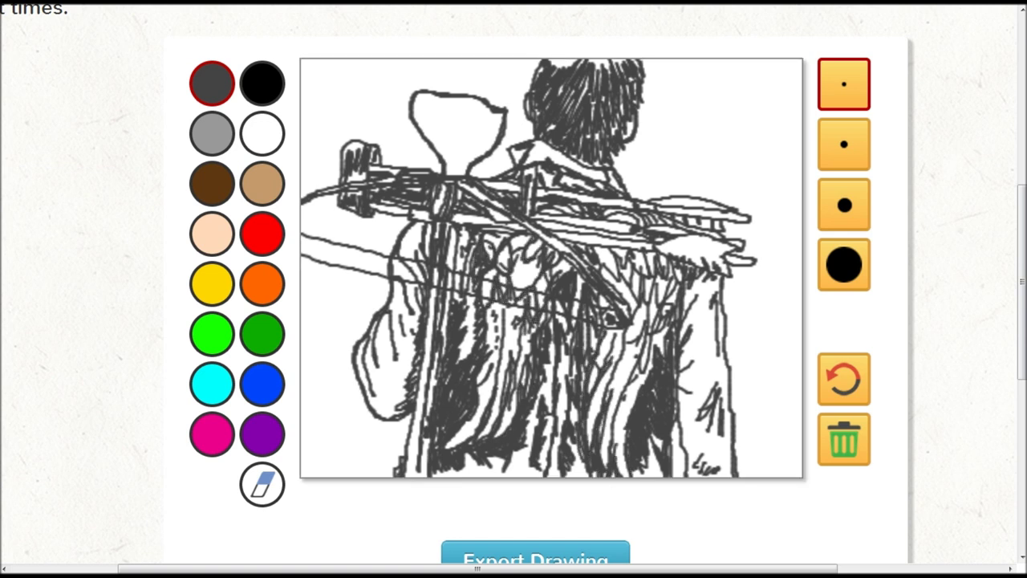
pyautogui.moveTo(636, 362); pyautogui.dragTo(621, 406)
pyautogui.moveTo(655, 342); pyautogui.dragTo(639, 369)
pyautogui.moveTo(669, 320); pyautogui.dragTo(663, 356)
pyautogui.moveTo(670, 297)
pyautogui.mouseDown()
pyautogui.moveTo(594, 253)
pyautogui.moveTo(674, 273)
pyautogui.moveTo(710, 241)
pyautogui.moveTo(750, 265)
pyautogui.mouseUp()
pyautogui.moveTo(729, 214); pyautogui.dragTo(751, 221)
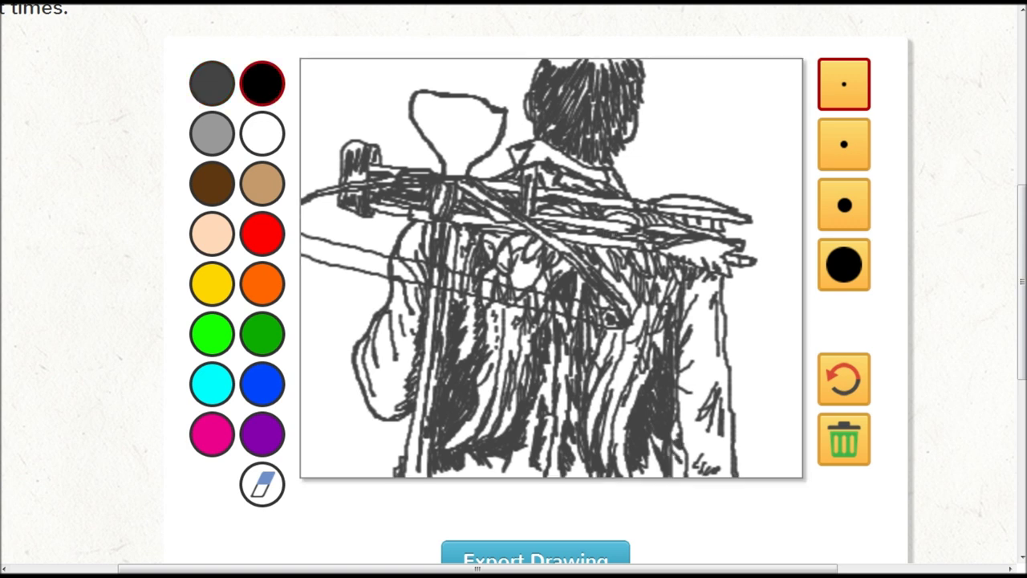
# Outline the crossbow's top stirrup, limbs, central binding and bowstring in black
pyautogui.moveTo(443, 161)
pyautogui.mouseDown()
pyautogui.moveTo(431, 90)
pyautogui.moveTo(507, 127)
pyautogui.moveTo(455, 186)
pyautogui.moveTo(570, 257)
pyautogui.moveTo(630, 325)
pyautogui.moveTo(550, 233)
pyautogui.moveTo(470, 178)
pyautogui.mouseUp()
pyautogui.moveTo(302, 201)
pyautogui.mouseDown()
pyautogui.moveTo(427, 177)
pyautogui.moveTo(302, 202)
pyautogui.mouseUp()
pyautogui.moveTo(626, 327); pyautogui.dragTo(268, 244)
pyautogui.moveTo(611, 309); pyautogui.dragTo(300, 233)
pyautogui.moveTo(338, 267); pyautogui.dragTo(299, 254)
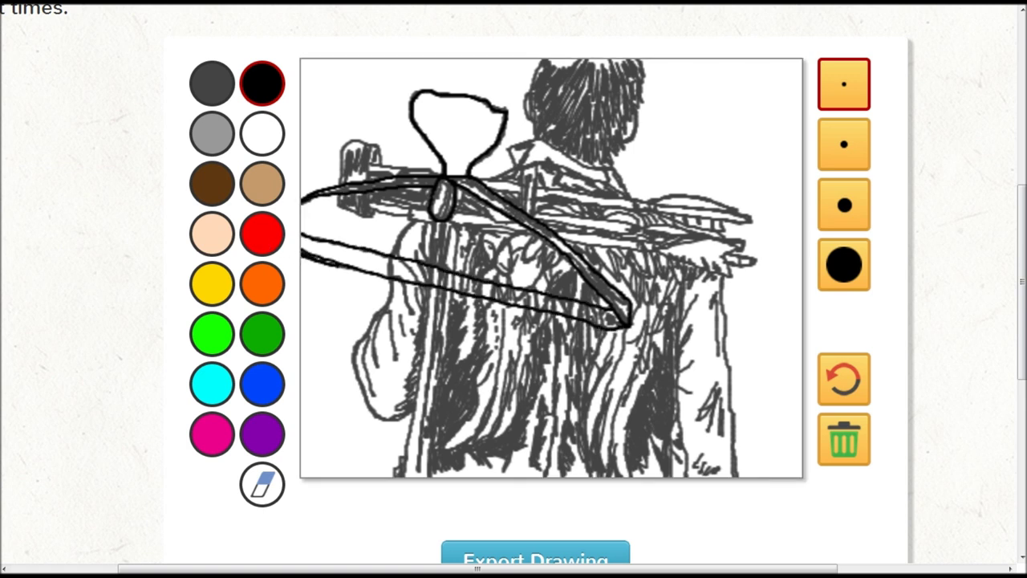
# Outline the quiver bracket and the lowest arrow with its jagged fletching in black
pyautogui.moveTo(371, 180)
pyautogui.mouseDown()
pyautogui.moveTo(377, 146)
pyautogui.moveTo(342, 185)
pyautogui.moveTo(538, 234)
pyautogui.mouseUp()
pyautogui.moveTo(453, 212); pyautogui.dragTo(518, 224)
pyautogui.moveTo(553, 229); pyautogui.dragTo(658, 243)
pyautogui.moveTo(564, 239); pyautogui.dragTo(656, 249)
pyautogui.moveTo(639, 240)
pyautogui.mouseDown()
pyautogui.moveTo(638, 250)
pyautogui.moveTo(730, 277)
pyautogui.mouseUp()
pyautogui.moveTo(743, 238); pyautogui.dragTo(658, 248)
pyautogui.moveTo(732, 257); pyautogui.dragTo(758, 263)
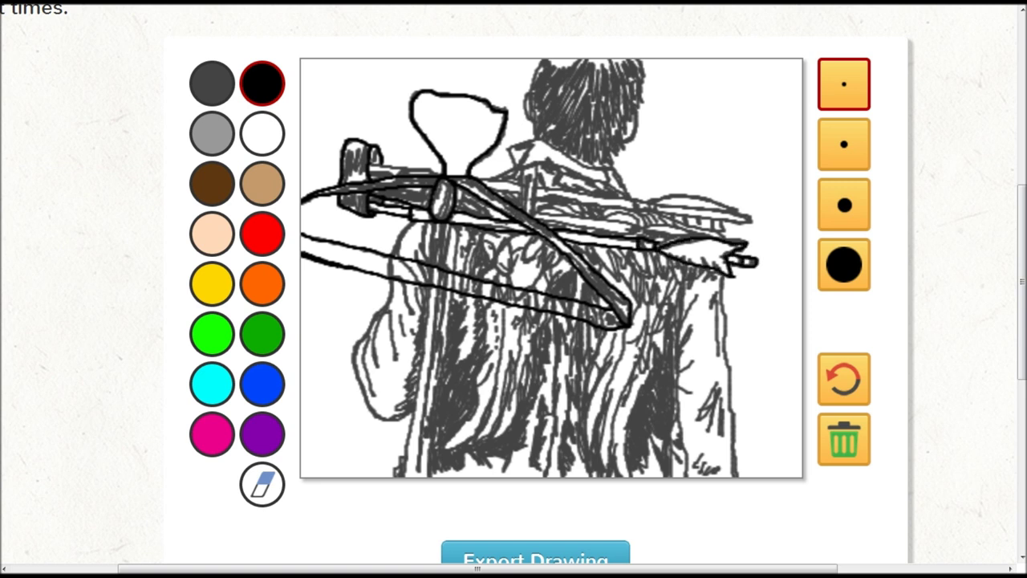
# Outline the upper arrows, their fletching and the upright quiver piece in black
pyautogui.moveTo(390, 167); pyautogui.dragTo(522, 186)
pyautogui.moveTo(522, 168)
pyautogui.mouseDown()
pyautogui.moveTo(522, 208)
pyautogui.moveTo(613, 186)
pyautogui.mouseUp()
pyautogui.moveTo(504, 191); pyautogui.dragTo(522, 192)
pyautogui.moveTo(537, 188); pyautogui.dragTo(637, 201)
pyautogui.moveTo(632, 209)
pyautogui.mouseDown()
pyautogui.moveTo(537, 198)
pyautogui.moveTo(636, 211)
pyautogui.mouseUp()
pyautogui.moveTo(638, 201); pyautogui.dragTo(733, 209)
pyautogui.moveTo(659, 205); pyautogui.dragTo(728, 210)
pyautogui.moveTo(736, 210)
pyautogui.mouseDown()
pyautogui.moveTo(749, 221)
pyautogui.moveTo(658, 211)
pyautogui.moveTo(724, 234)
pyautogui.mouseUp()
pyautogui.moveTo(723, 221); pyautogui.dragTo(724, 235)
pyautogui.moveTo(536, 212); pyautogui.dragTo(683, 222)
pyautogui.moveTo(642, 228)
pyautogui.mouseDown()
pyautogui.moveTo(683, 238)
pyautogui.moveTo(652, 239)
pyautogui.mouseUp()
pyautogui.moveTo(641, 235); pyautogui.dragTo(540, 221)
# Trace the collar, ears and head outline in black
pyautogui.moveTo(514, 167)
pyautogui.mouseDown()
pyautogui.moveTo(542, 140)
pyautogui.moveTo(618, 173)
pyautogui.mouseUp()
pyautogui.moveTo(527, 92); pyautogui.dragTo(530, 122)
pyautogui.moveTo(625, 169)
pyautogui.mouseDown()
pyautogui.moveTo(617, 140)
pyautogui.moveTo(642, 61)
pyautogui.mouseUp()
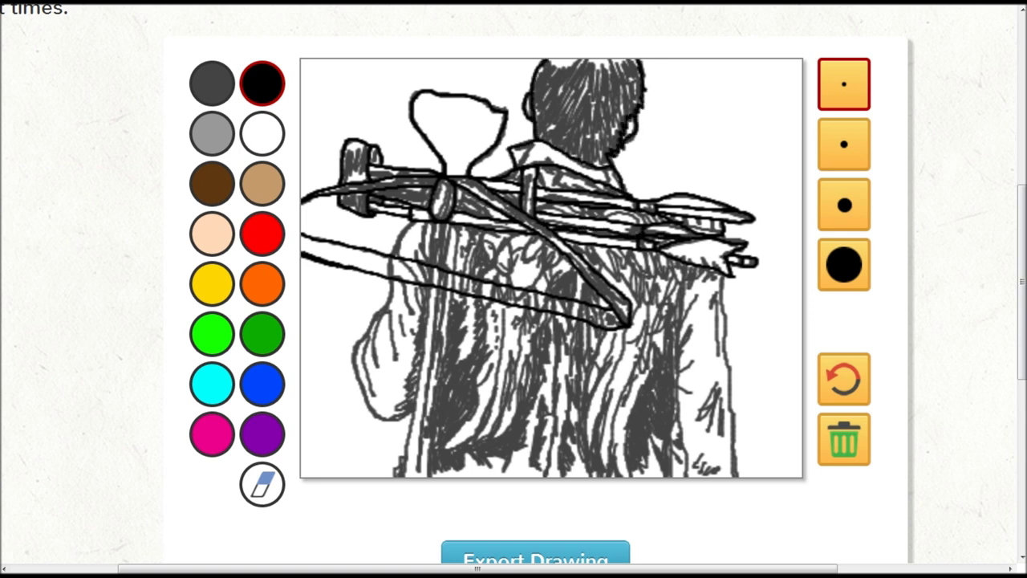
# Outline both sleeves and the long crossbow stock down the back in black
pyautogui.moveTo(718, 274); pyautogui.dragTo(737, 477)
pyautogui.moveTo(684, 292); pyautogui.dragTo(673, 476)
pyautogui.moveTo(402, 244)
pyautogui.mouseDown()
pyautogui.moveTo(353, 349)
pyautogui.moveTo(412, 419)
pyautogui.mouseUp()
pyautogui.moveTo(431, 223); pyautogui.dragTo(404, 475)
pyautogui.moveTo(460, 245); pyautogui.dragTo(432, 455)
pyautogui.moveTo(443, 226); pyautogui.dragTo(417, 475)
pyautogui.moveTo(447, 247); pyautogui.dragTo(433, 353)
# Outline the left wing's edge and its long lower feathers in black
pyautogui.moveTo(487, 232)
pyautogui.mouseDown()
pyautogui.moveTo(491, 319)
pyautogui.moveTo(479, 385)
pyautogui.moveTo(441, 448)
pyautogui.moveTo(490, 400)
pyautogui.mouseUp()
pyautogui.moveTo(467, 445); pyautogui.dragTo(507, 400)
pyautogui.moveTo(487, 439); pyautogui.dragTo(523, 380)
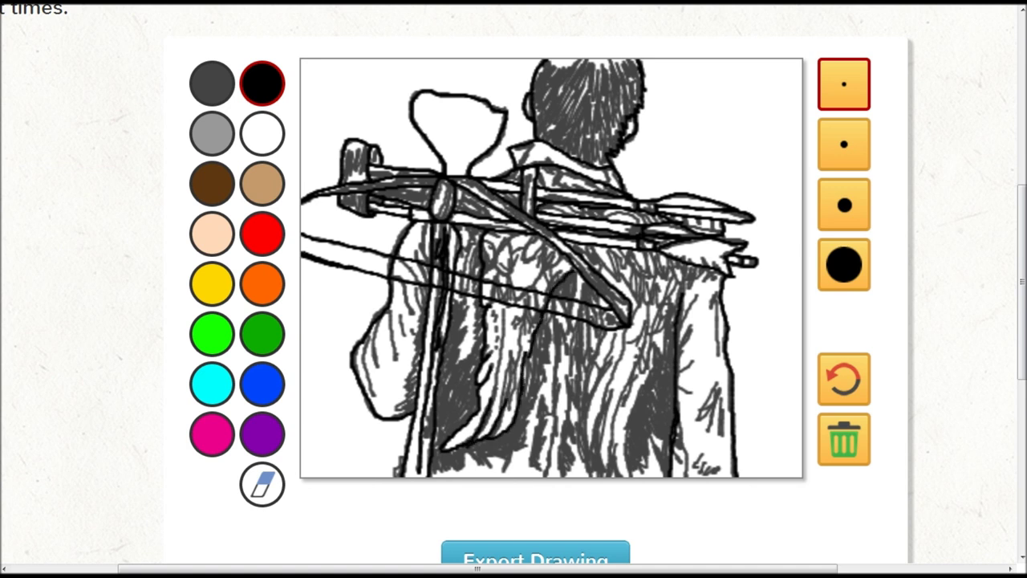
# Outline the right wing's upper and long hanging feathers in black
pyautogui.moveTo(604, 330); pyautogui.dragTo(583, 454)
pyautogui.moveTo(611, 393); pyautogui.dragTo(597, 473)
pyautogui.moveTo(623, 421)
pyautogui.mouseDown()
pyautogui.moveTo(636, 477)
pyautogui.moveTo(679, 259)
pyautogui.mouseUp()
pyautogui.moveTo(594, 275); pyautogui.dragTo(627, 242)
pyautogui.moveTo(618, 250)
pyautogui.mouseDown()
pyautogui.moveTo(671, 277)
pyautogui.moveTo(657, 302)
pyautogui.mouseUp()
pyautogui.moveTo(675, 276)
pyautogui.mouseDown()
pyautogui.moveTo(658, 305)
pyautogui.moveTo(663, 332)
pyautogui.mouseUp()
pyautogui.moveTo(655, 332); pyautogui.dragTo(642, 368)
pyautogui.moveTo(647, 302); pyautogui.dragTo(628, 342)
pyautogui.moveTo(614, 336); pyautogui.dragTo(607, 393)
pyautogui.moveTo(634, 374); pyautogui.dragTo(618, 428)
# Add black outlines to the short upper feathers and inner details of the left wing
pyautogui.moveTo(504, 237); pyautogui.dragTo(533, 237)
pyautogui.moveTo(525, 256)
pyautogui.mouseDown()
pyautogui.moveTo(557, 246)
pyautogui.moveTo(554, 270)
pyautogui.mouseUp()
pyautogui.moveTo(488, 264)
pyautogui.mouseDown()
pyautogui.moveTo(517, 252)
pyautogui.moveTo(544, 268)
pyautogui.mouseUp()
pyautogui.moveTo(565, 266)
pyautogui.mouseDown()
pyautogui.moveTo(545, 281)
pyautogui.moveTo(537, 319)
pyautogui.mouseUp()
pyautogui.moveTo(503, 273)
pyautogui.mouseDown()
pyautogui.moveTo(486, 305)
pyautogui.moveTo(518, 288)
pyautogui.mouseUp()
pyautogui.moveTo(507, 312); pyautogui.dragTo(499, 356)
pyautogui.moveTo(502, 355); pyautogui.dragTo(491, 406)
pyautogui.moveTo(519, 361); pyautogui.dragTo(504, 406)
pyautogui.moveTo(517, 330); pyautogui.dragTo(530, 310)
pyautogui.moveTo(520, 327); pyautogui.dragTo(535, 322)
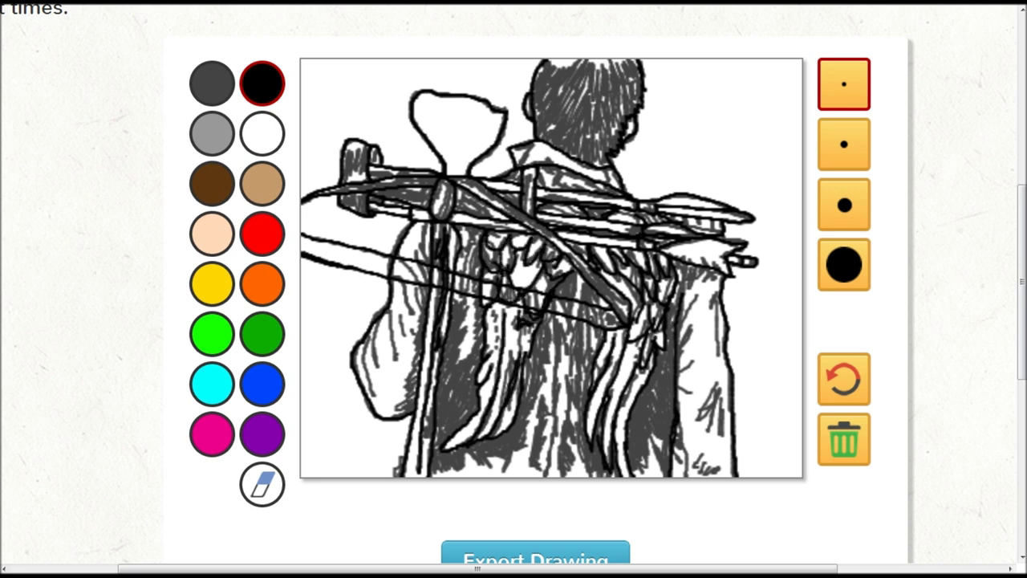
# Draw the vest's central seam and fold lines between the two wings in black
pyautogui.moveTo(585, 281); pyautogui.dragTo(557, 477)
pyautogui.moveTo(587, 306); pyautogui.dragTo(591, 359)
pyautogui.moveTo(578, 362); pyautogui.dragTo(581, 472)
pyautogui.moveTo(553, 298); pyautogui.dragTo(557, 477)
pyautogui.moveTo(559, 368); pyautogui.dragTo(546, 477)
pyautogui.moveTo(556, 299); pyautogui.dragTo(570, 336)
pyautogui.moveTo(578, 269); pyautogui.dragTo(574, 327)
# Close the top edge of the head in black and fill the hair there with gray shading
pyautogui.moveTo(597, 64); pyautogui.dragTo(632, 68)
pyautogui.click(212, 83)
pyautogui.moveTo(553, 62); pyautogui.dragTo(577, 73)
pyautogui.moveTo(585, 62); pyautogui.dragTo(610, 82)
pyautogui.moveTo(624, 62); pyautogui.dragTo(618, 76)
# Shade the collar, arrow fletching, sleeves and lower edge of the vest in light gray
pyautogui.click(209, 137)
pyautogui.moveTo(542, 147)
pyautogui.mouseDown()
pyautogui.moveTo(532, 161)
pyautogui.moveTo(606, 174)
pyautogui.mouseUp()
pyautogui.moveTo(679, 250); pyautogui.dragTo(724, 245)
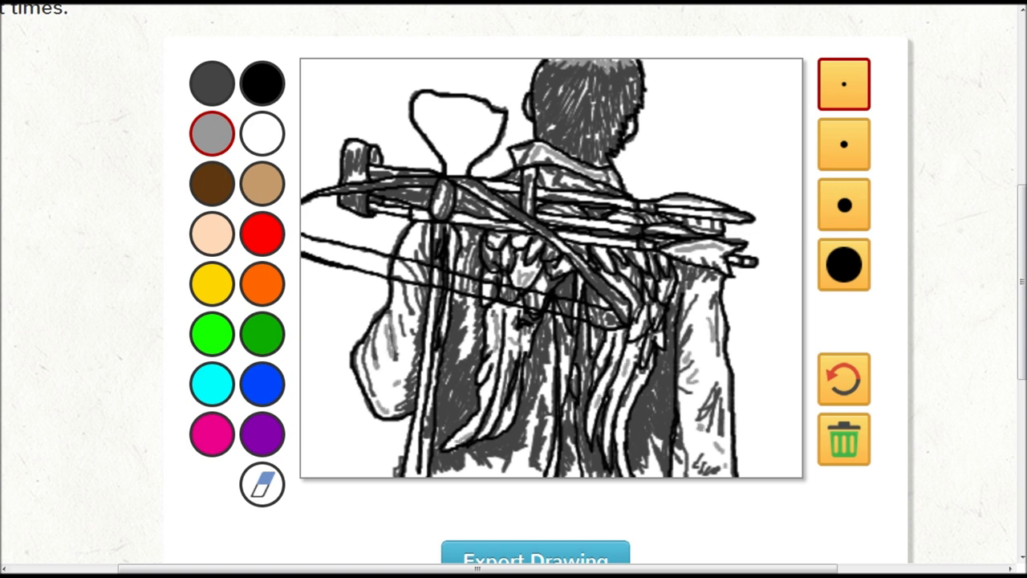
pyautogui.moveTo(511, 473); pyautogui.dragTo(523, 463)
pyautogui.moveTo(526, 465); pyautogui.dragTo(536, 476)
pyautogui.moveTo(413, 453); pyautogui.dragTo(407, 475)
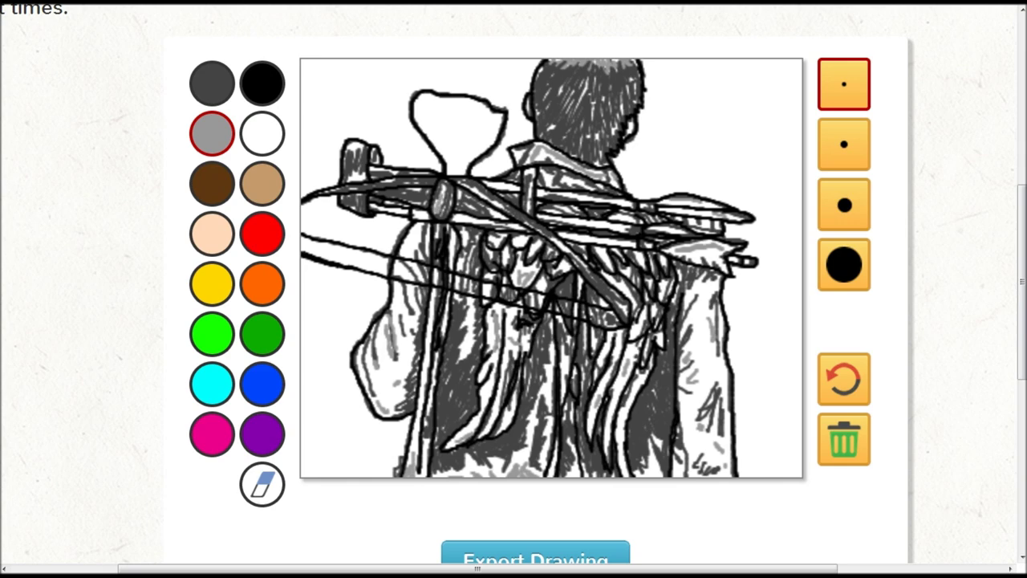
# Fill the gaps beside the crossbow's central binding with dark gray strokes
pyautogui.click(220, 87)
pyautogui.moveTo(463, 205); pyautogui.dragTo(476, 209)
pyautogui.moveTo(489, 210); pyautogui.dragTo(502, 217)
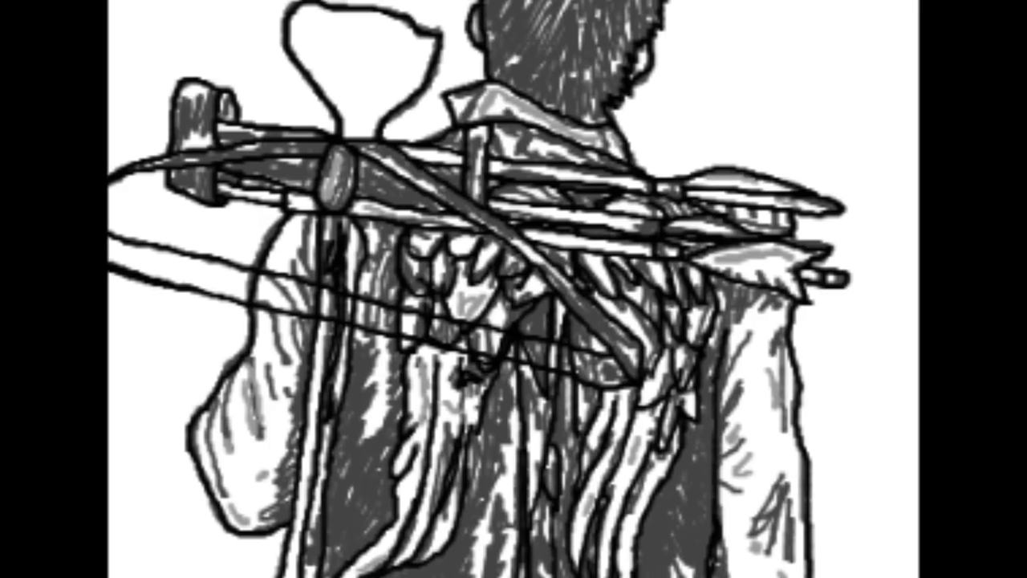